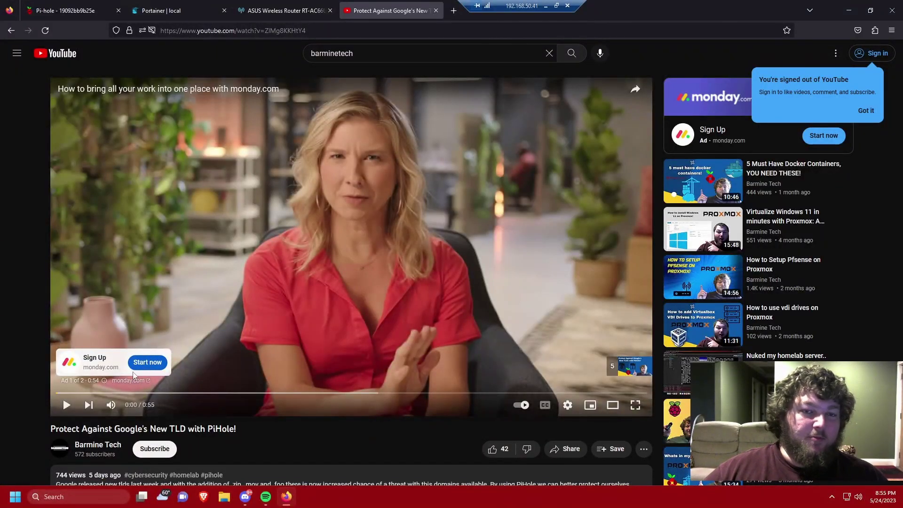
Step: Play the YouTube video "Protect Against Google's New TLD with PiHole!" and pause it during the opening ad
scroll(272, 434, "down", 2)
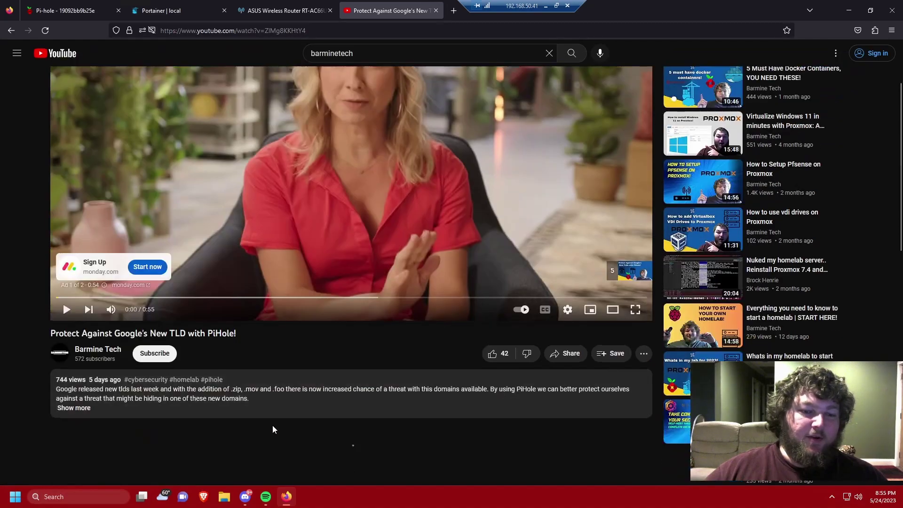
scroll(72, 419, "up", 2)
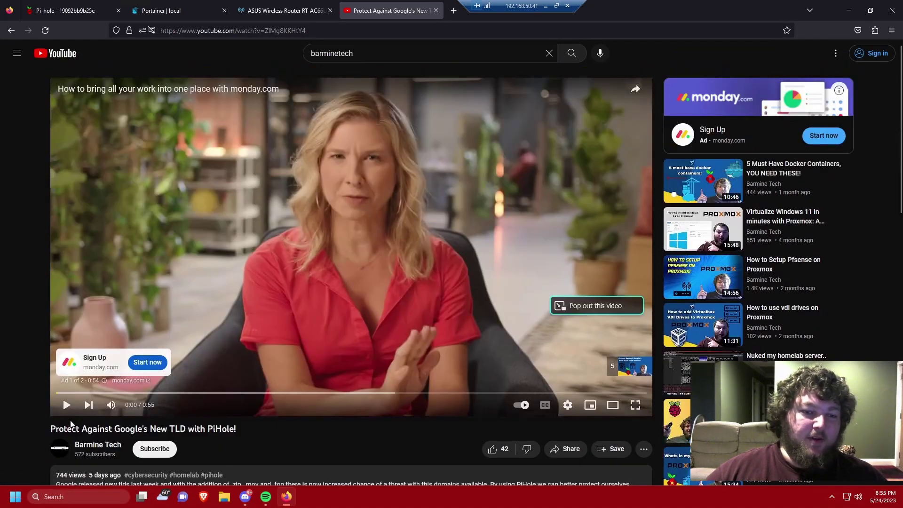
left_click(67, 406)
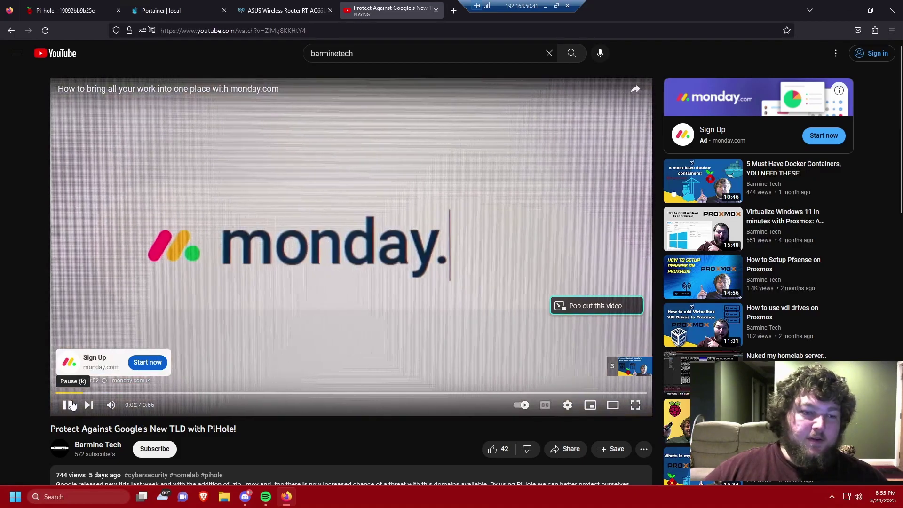
left_click(68, 406)
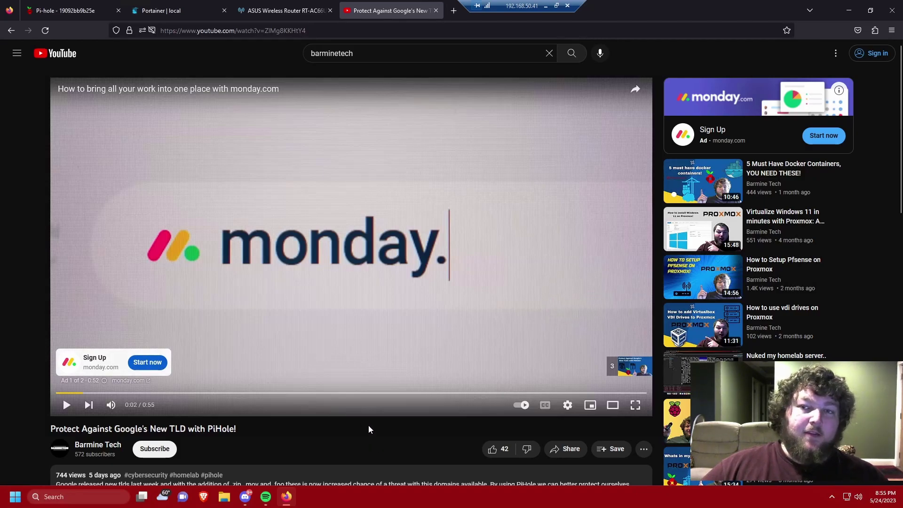
Step: Switch to the Pi-hole admin interface and open its adlist management
left_click(71, 10)
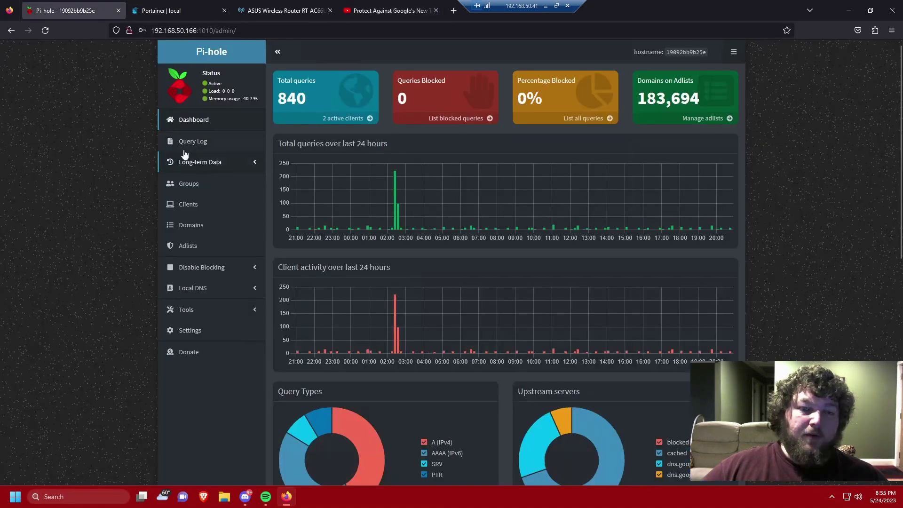
left_click(210, 247)
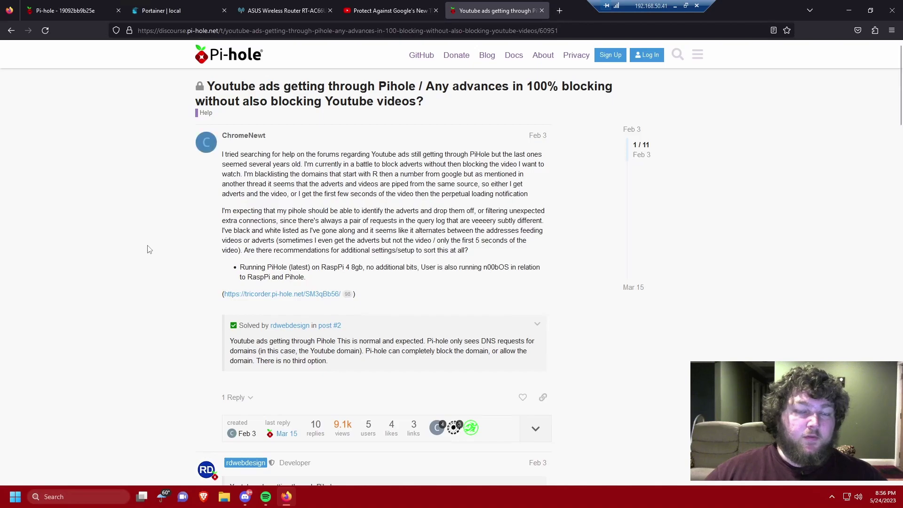
Step: Read the Pi-hole forum thread and its replies about YouTube ads getting through Pi-hole
scroll(179, 250, "down", 6)
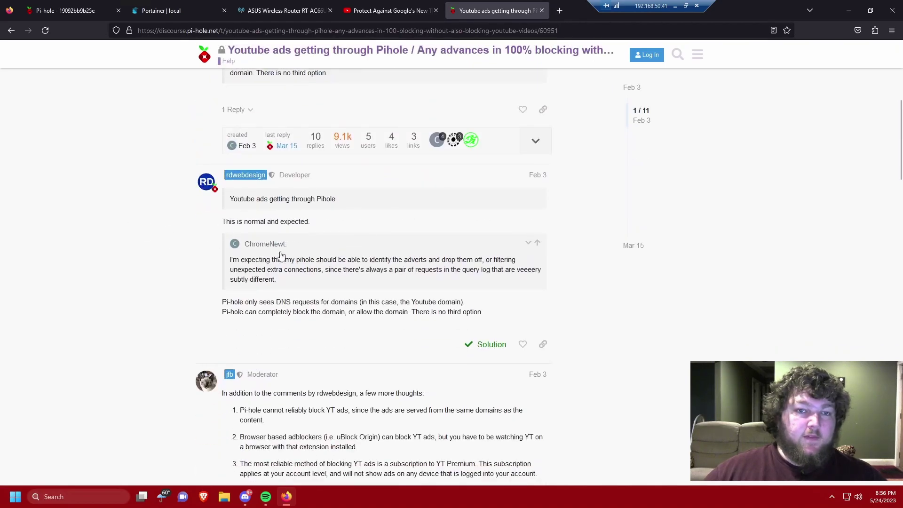
scroll(192, 273, "down", 6)
scroll(192, 276, "up", 12)
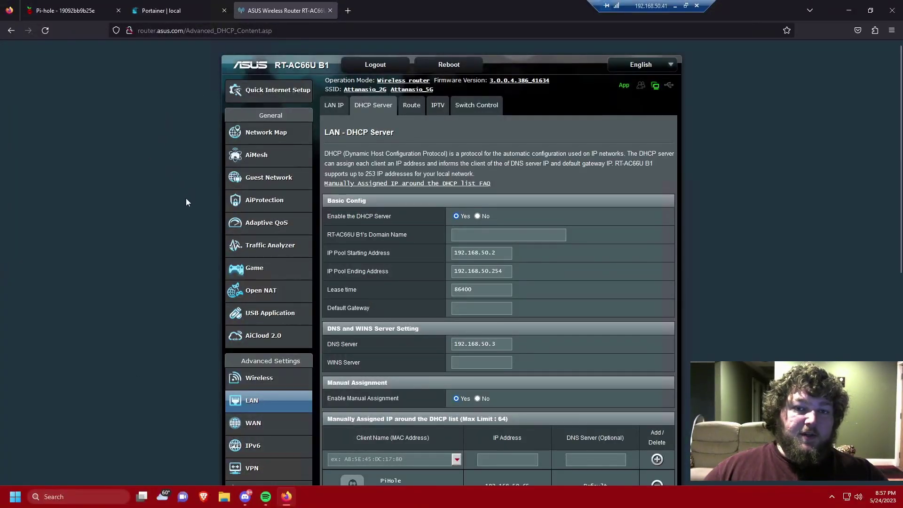
Step: Review the DHCP and DNS server settings on the ASUS router's LAN DHCP Server page
scroll(184, 218, "down", 1)
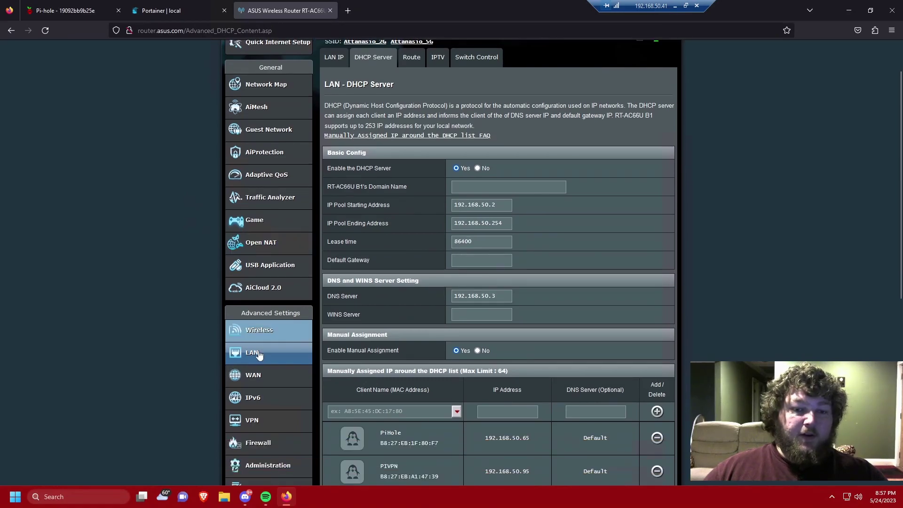
scroll(440, 340, "up", 1)
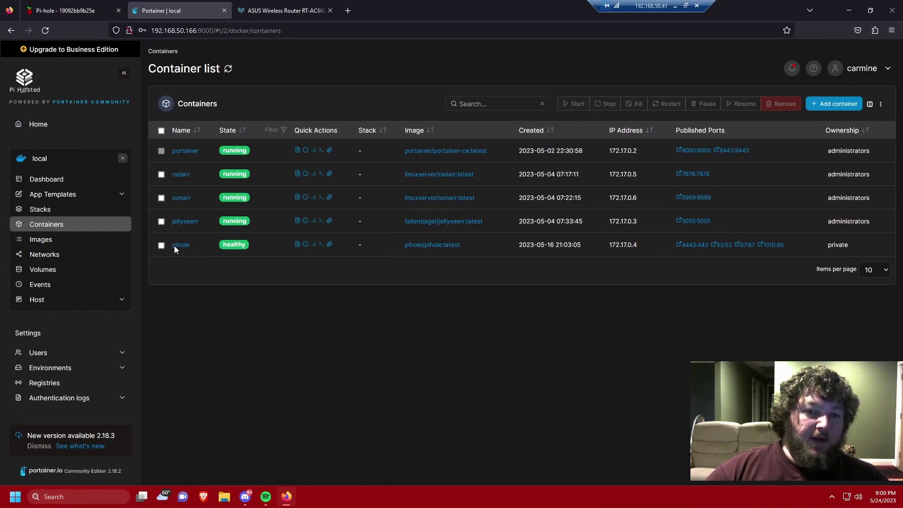
Step: Search Portainer's application templates for "pihole"
left_click(50, 193)
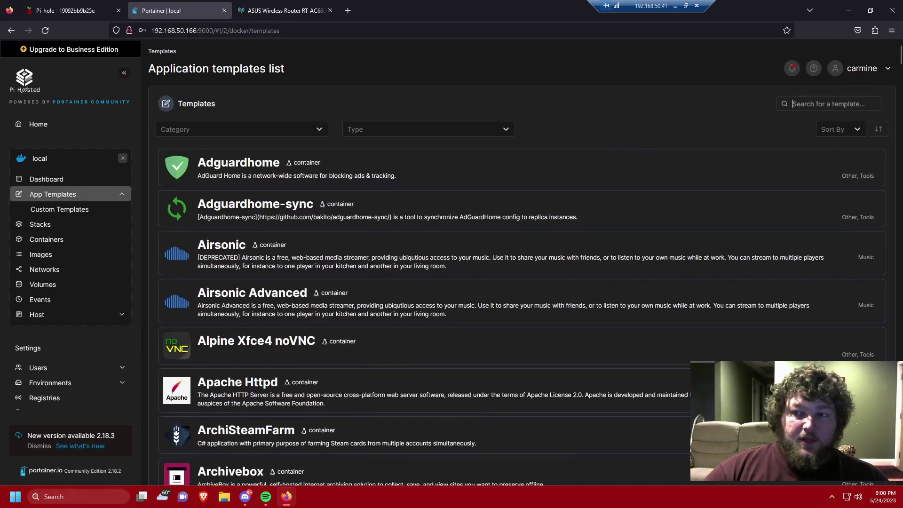
type("pi")
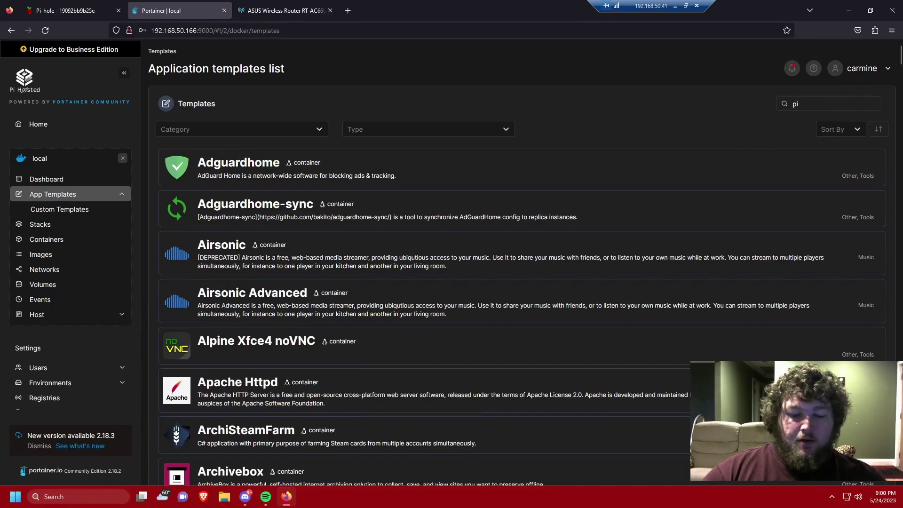
type("hole")
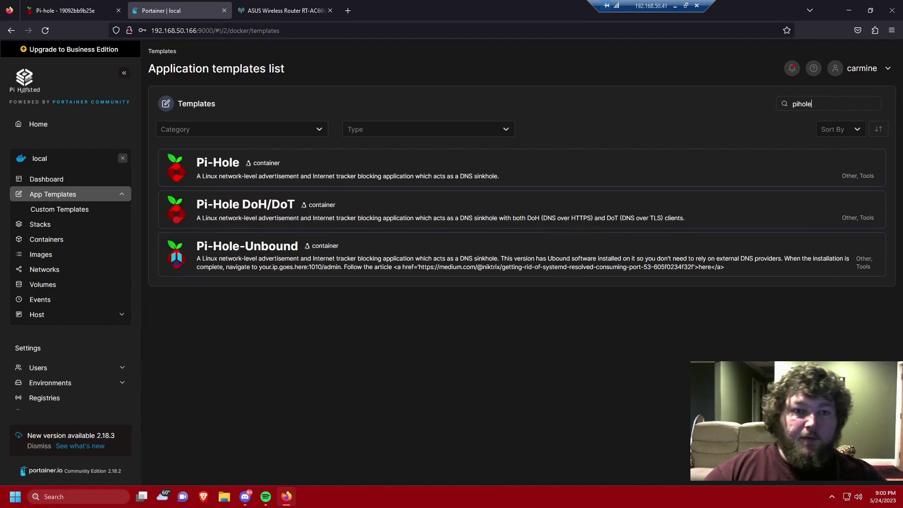
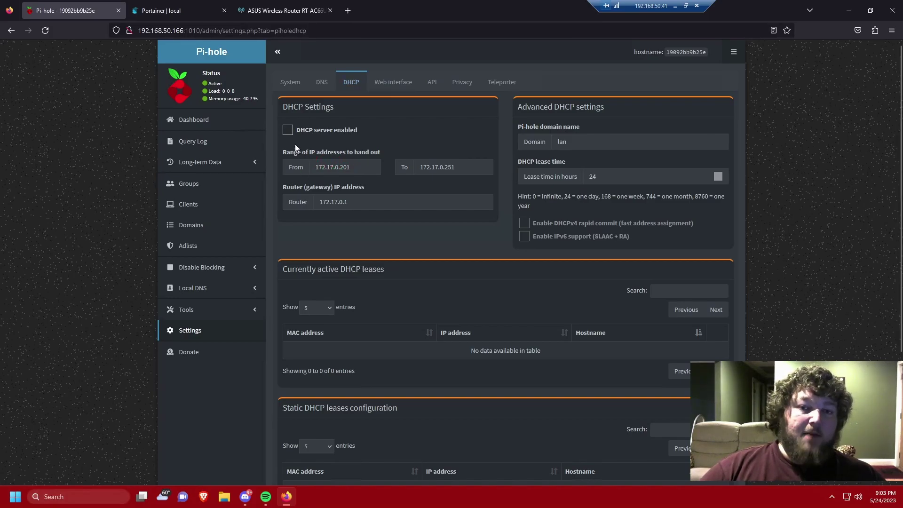
Step: Enable Pi-hole's DHCP server and set the range of addresses to hand out from 192.168.50.1 to 192.168.50.251
left_click(288, 131)
key("Tab")
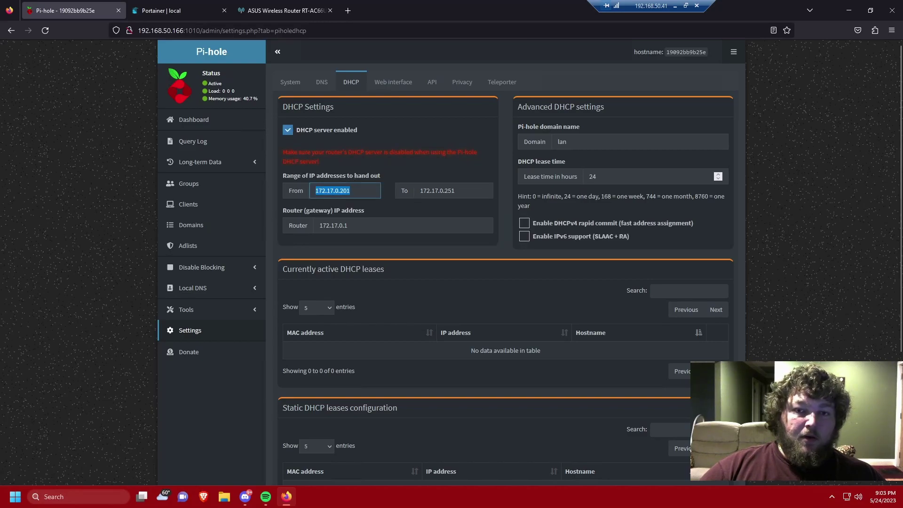
type("192.168.50.1")
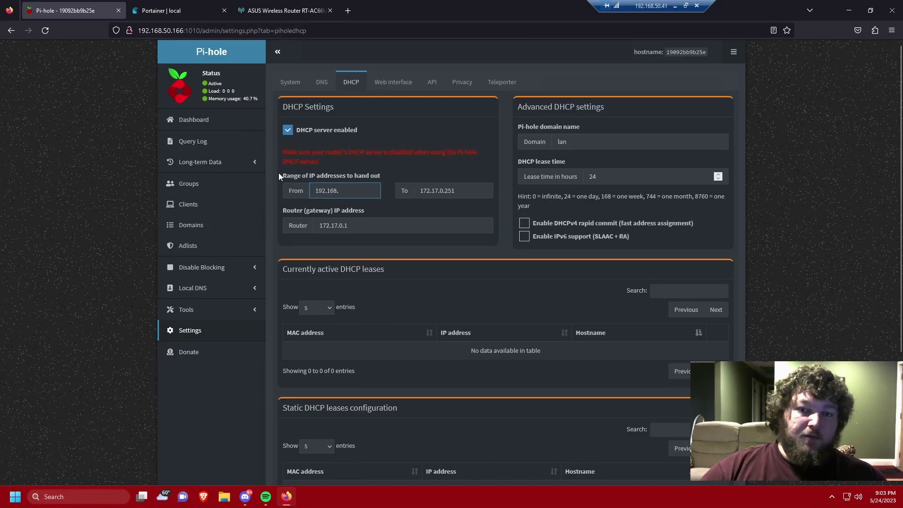
double_click(426, 191)
left_click(446, 191)
left_click_drag(446, 190, 390, 181)
type("192.168.50")
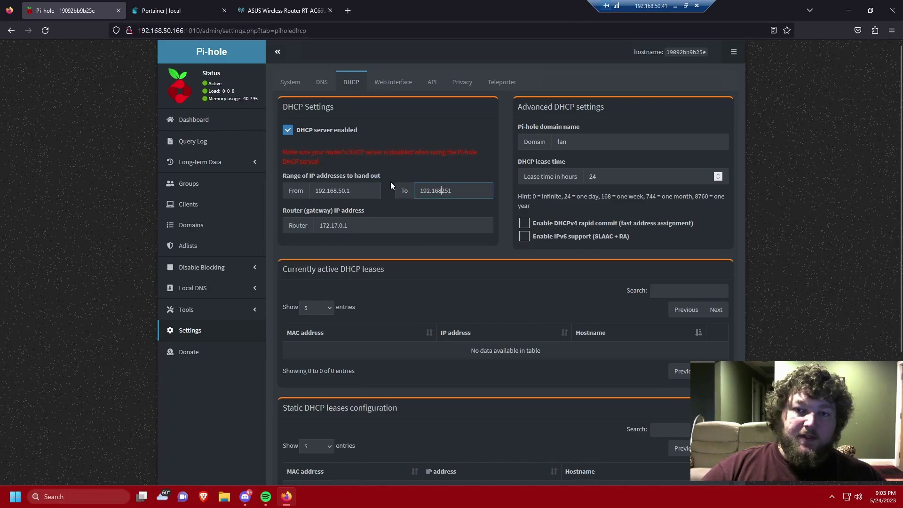
type(".")
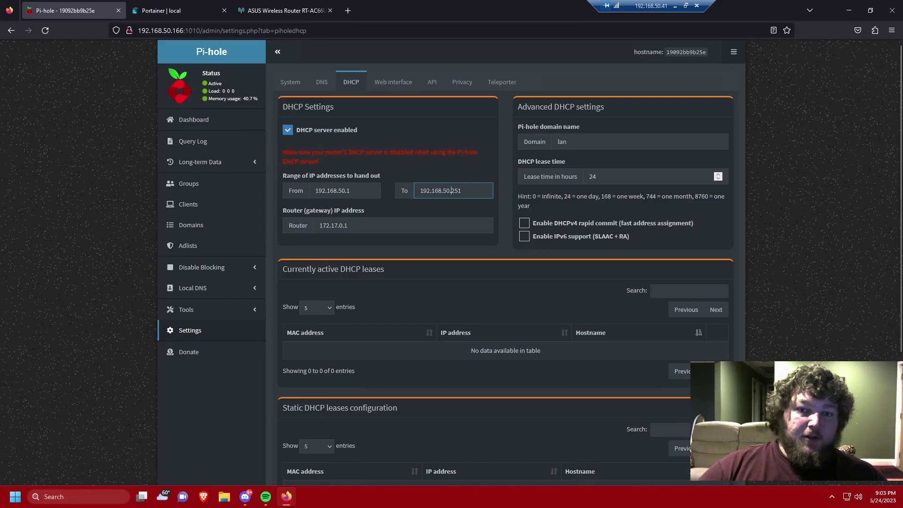
Step: Set the DHCP router (gateway) IP address to 192.168.50.1 and look over the DHCP lease sections
left_click_drag(350, 225, 300, 208)
type("192.168.50")
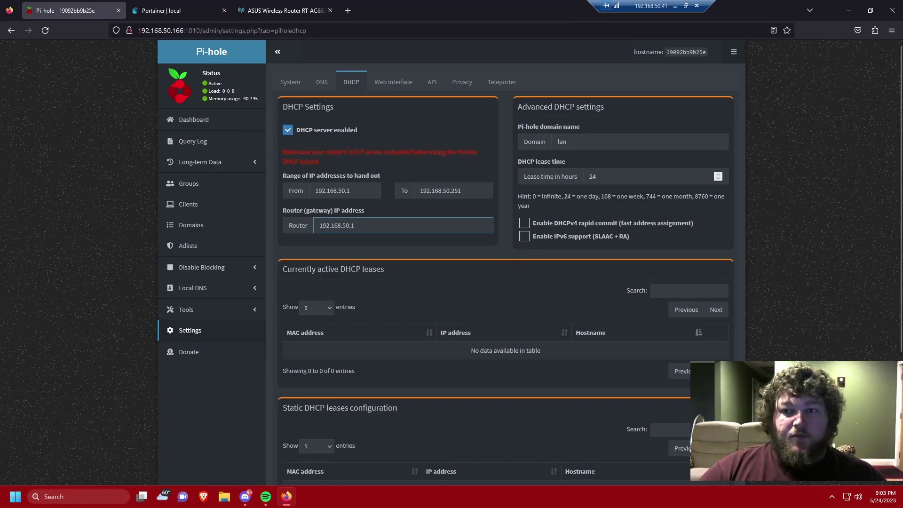
scroll(611, 184, "down", 3)
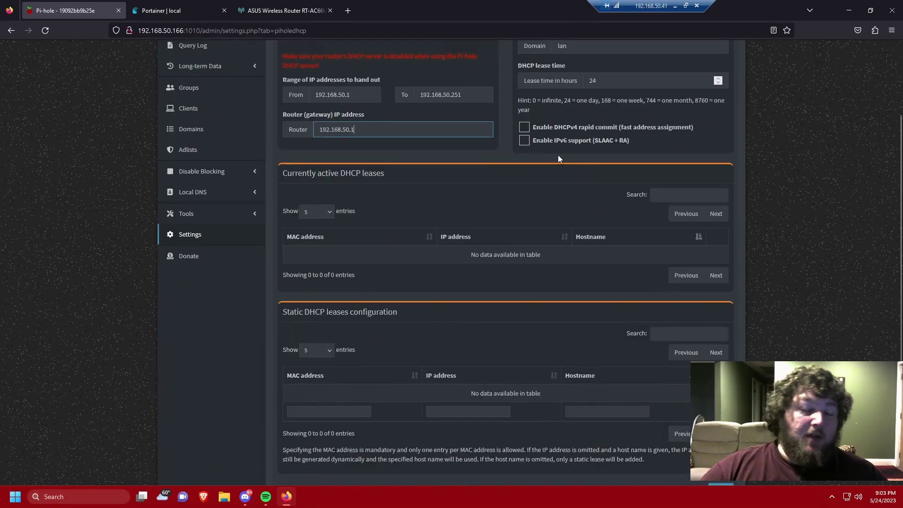
scroll(558, 154, "up", 3)
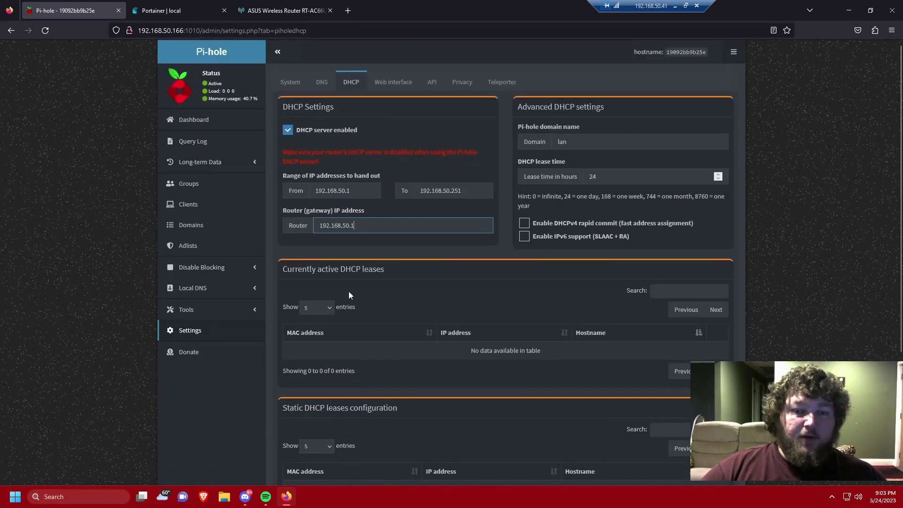
scroll(350, 295, "down", 3)
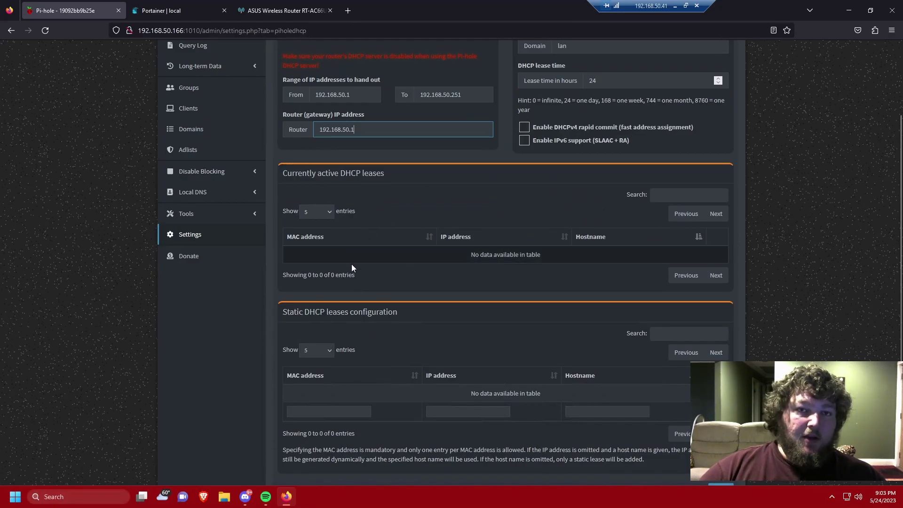
scroll(353, 265, "up", 3)
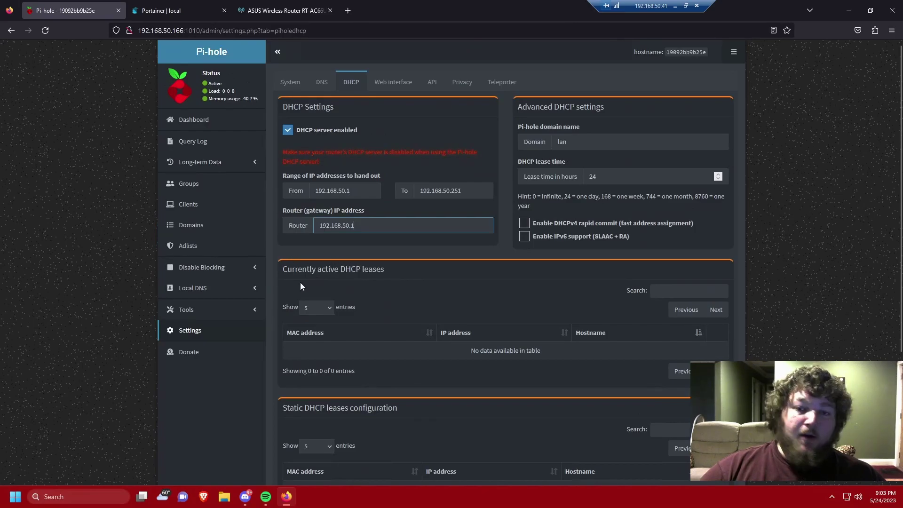
Step: Switch to the ASUS router's DHCP Server page and locate the option that enables its DHCP server
key("ctrl+shift+Tab")
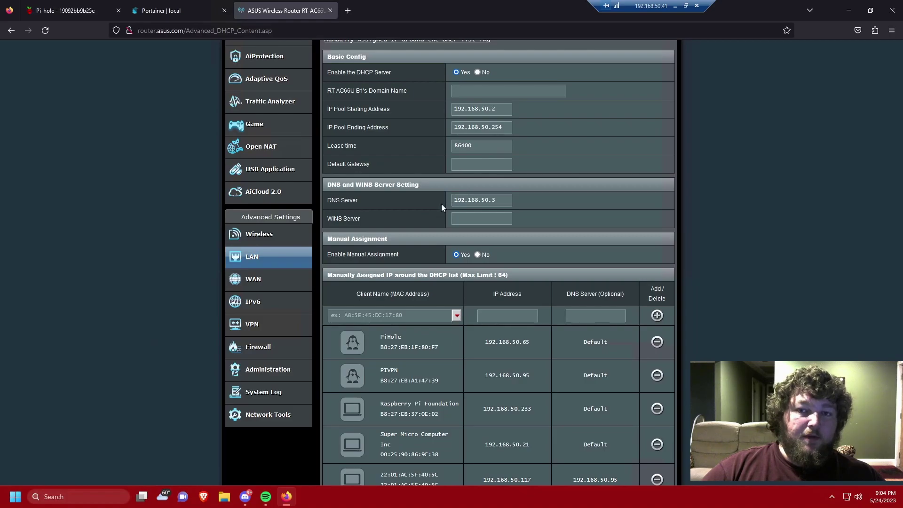
scroll(574, 195, "up", 2)
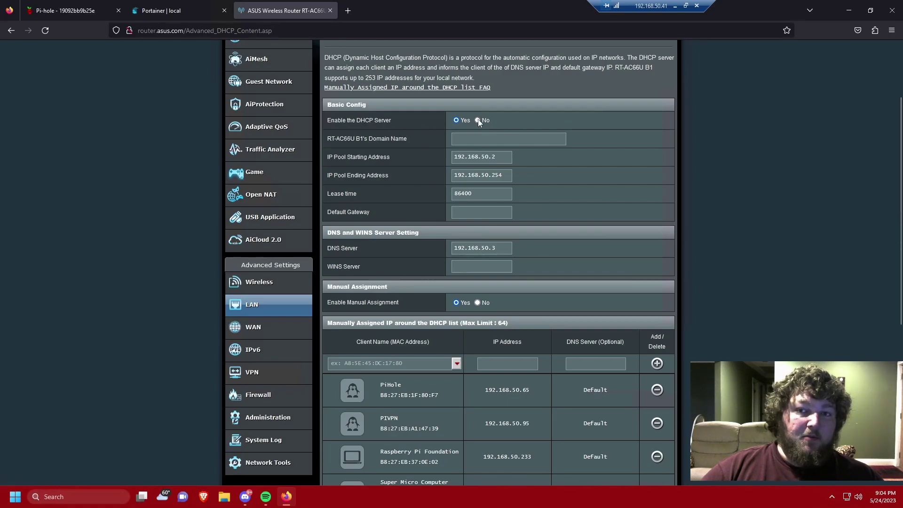
Step: Return to Pi-hole's DHCP settings, check the lease sections and turn the DHCP server option off
left_click(73, 10)
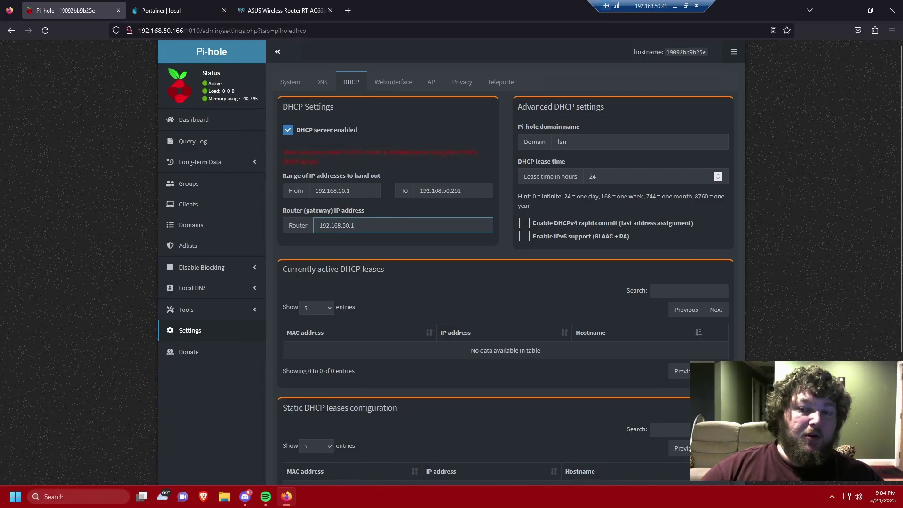
scroll(370, 363, "down", 3)
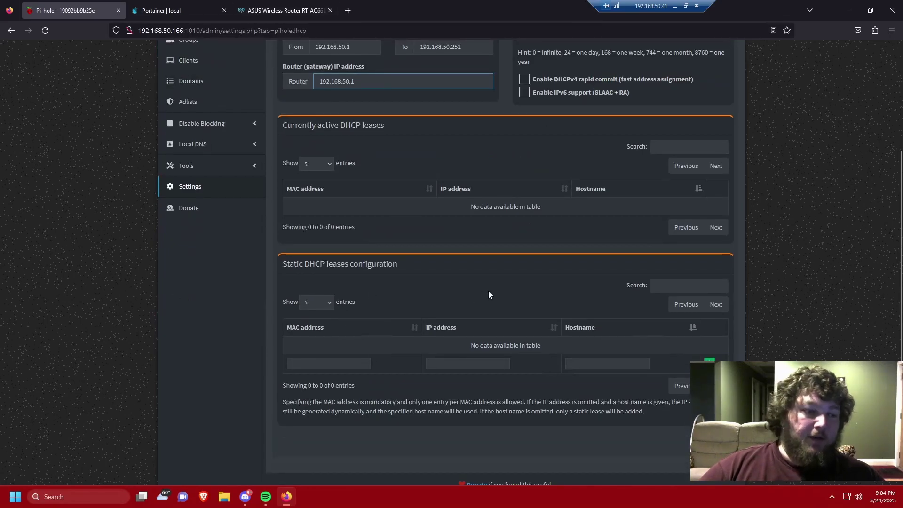
scroll(488, 295, "up", 1)
scroll(488, 292, "up", 2)
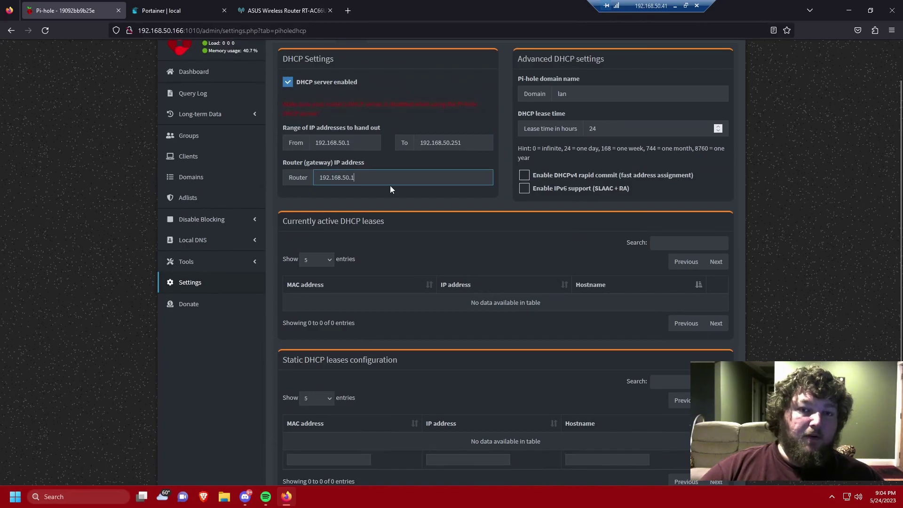
left_click(296, 82)
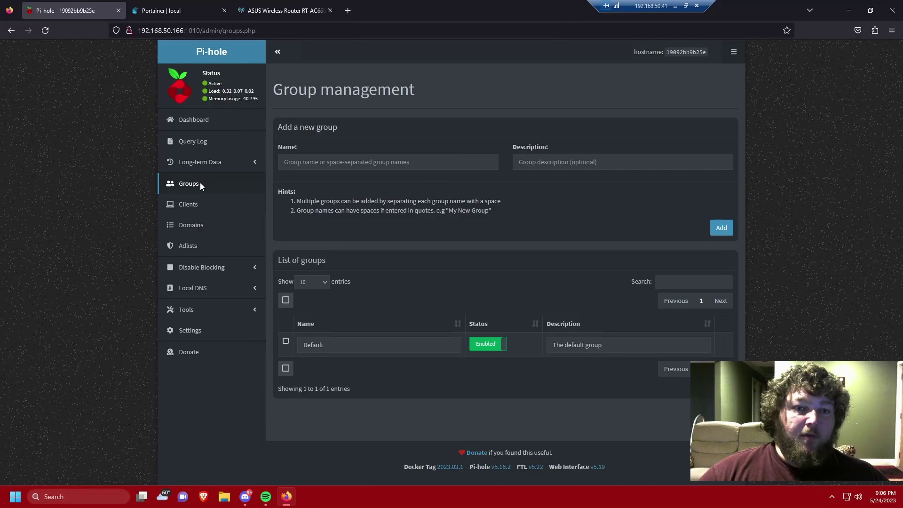
Step: Add two new Pi-hole groups named kids and adults
left_click(315, 161)
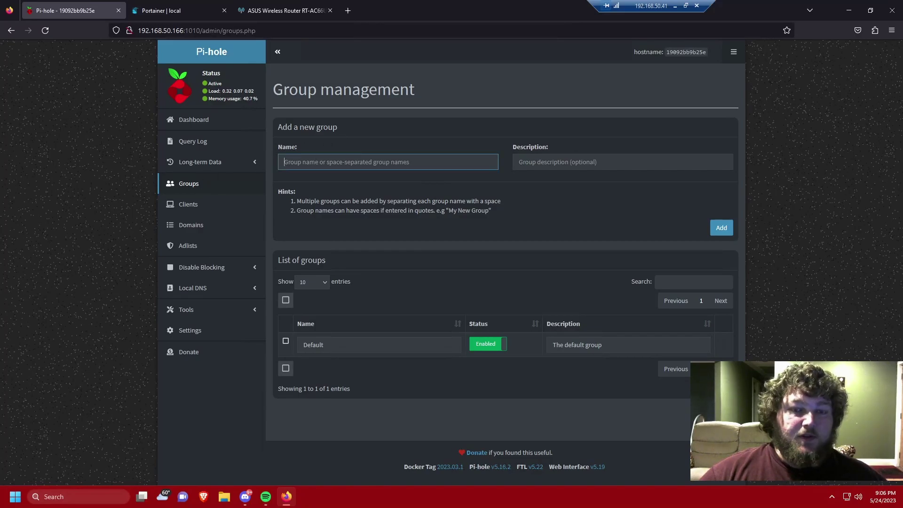
type("kids")
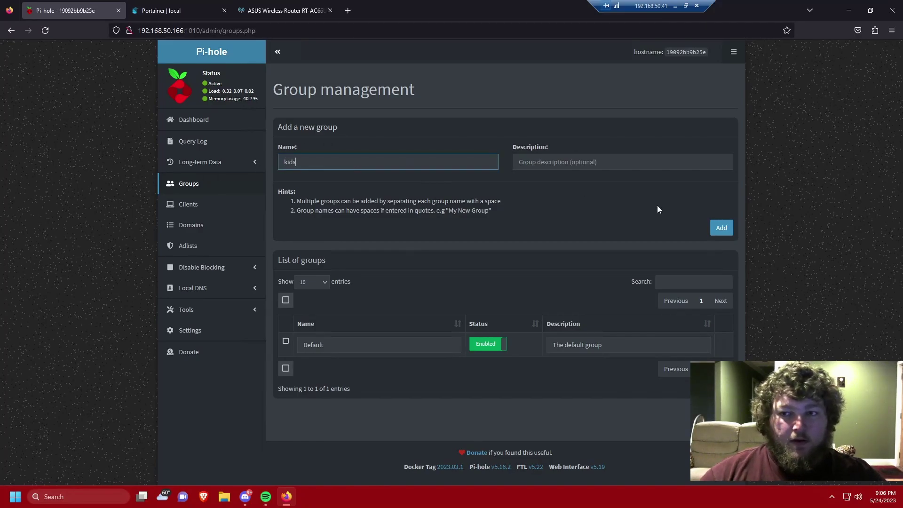
left_click(720, 228)
type("adults")
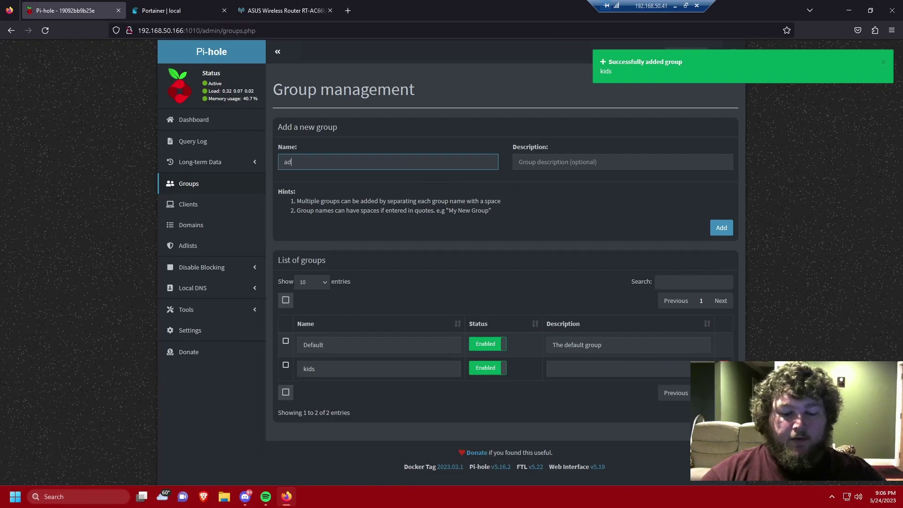
left_click(719, 226)
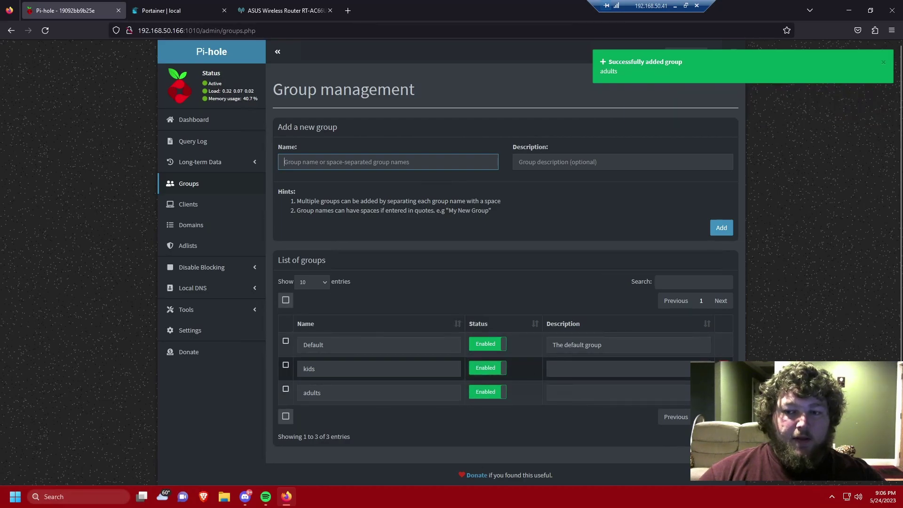
Step: Add the known client 192.168.50.41 to Pi-hole's configured clients
left_click(222, 203)
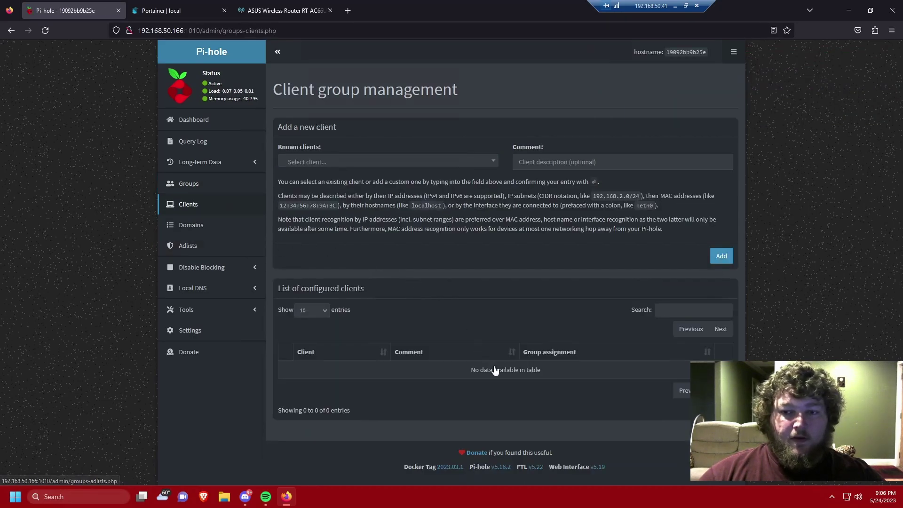
left_click(350, 161)
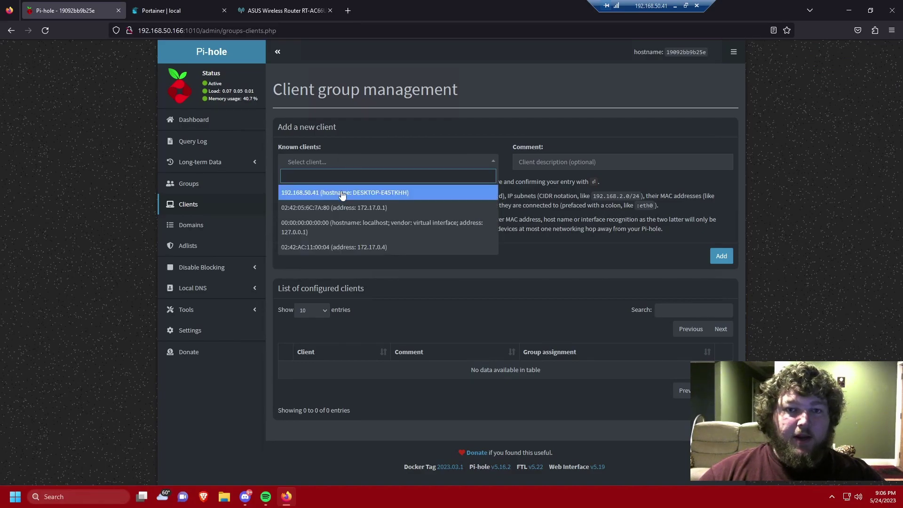
left_click(372, 193)
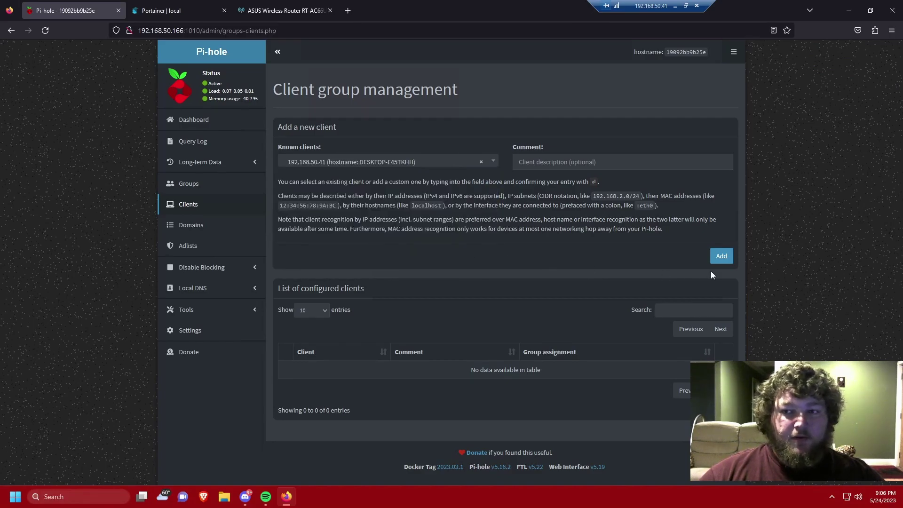
left_click(719, 258)
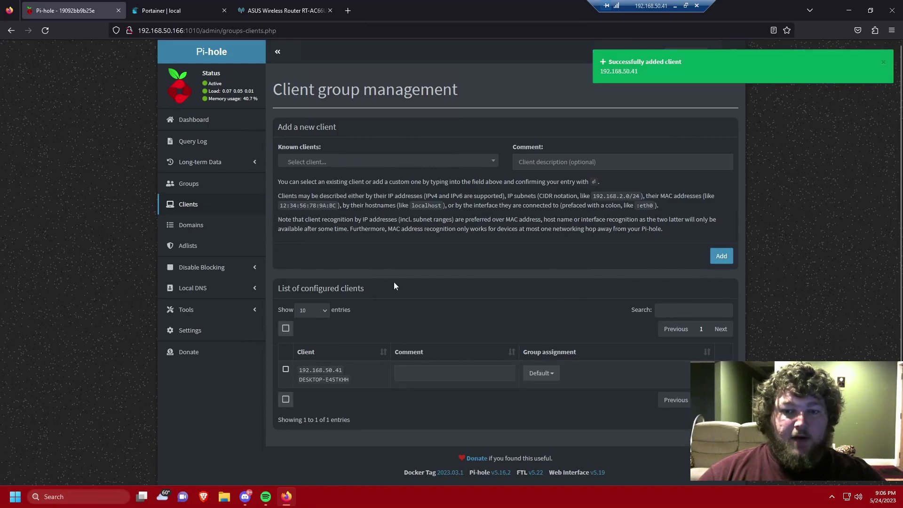
scroll(364, 330, "down", 1)
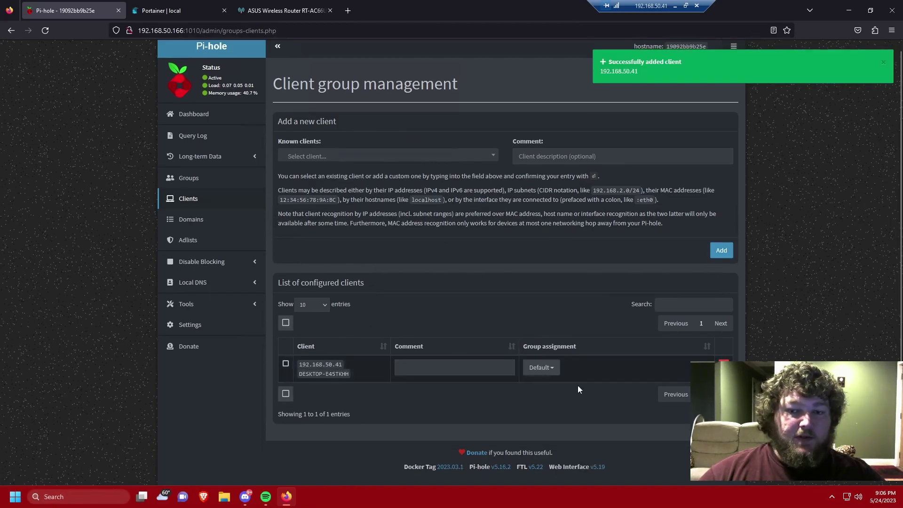
left_click(541, 367)
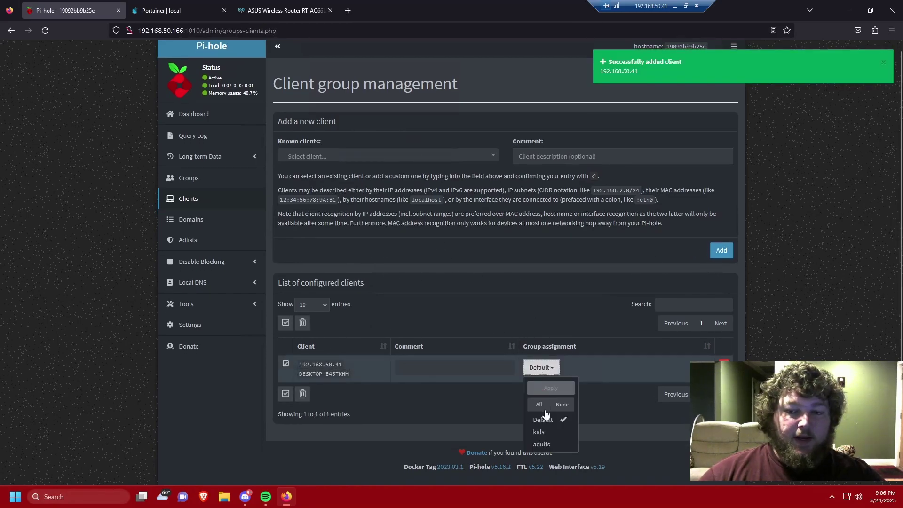
left_click(548, 444)
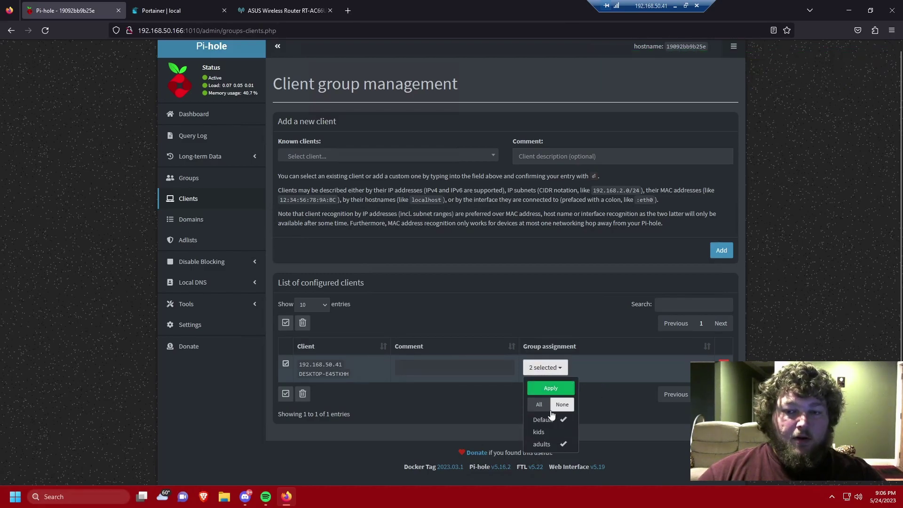
left_click(560, 419)
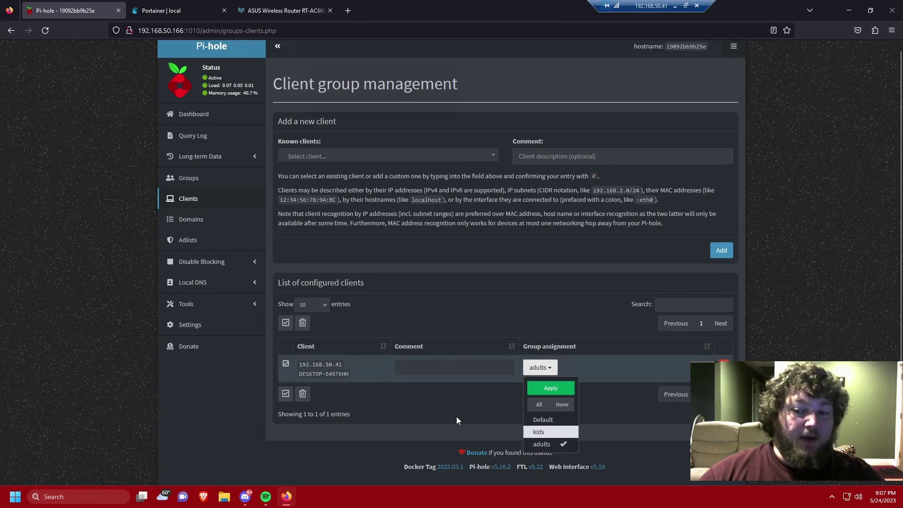
left_click(515, 389)
Step: Assign the client 192.168.50.41 to the adults group instead of Default and apply the change
left_click(541, 367)
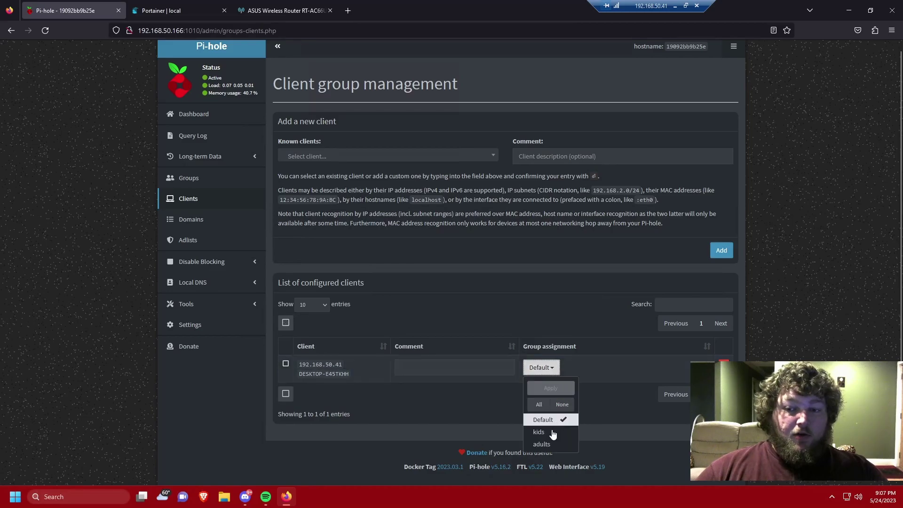
left_click(541, 444)
left_click(543, 420)
left_click(550, 388)
left_click(541, 367)
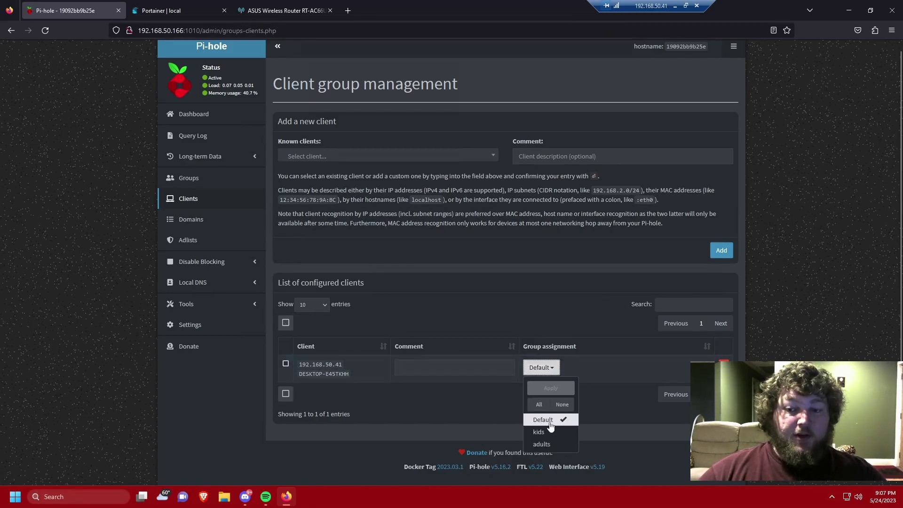
left_click(544, 419)
left_click(541, 444)
left_click(554, 388)
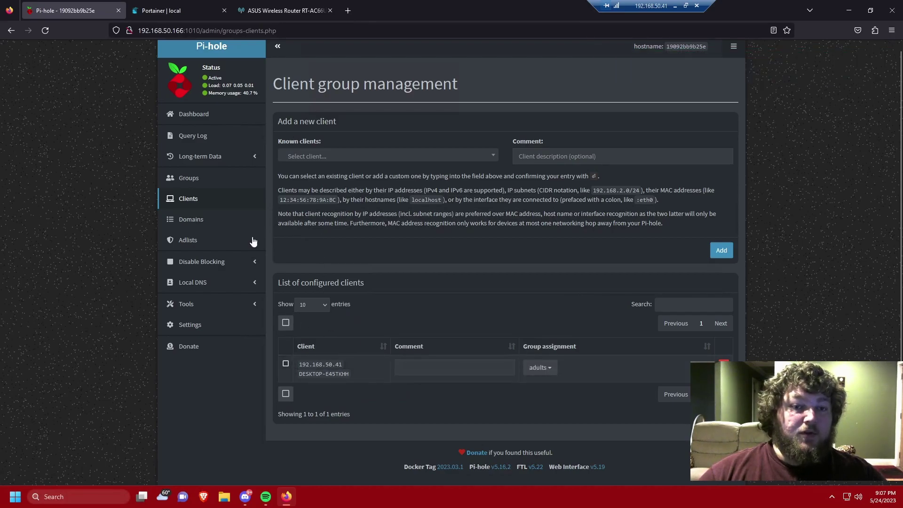
Step: Assign the StevenBlack hosts adlist to the adults group only, removing Default, and apply the change
left_click(208, 239)
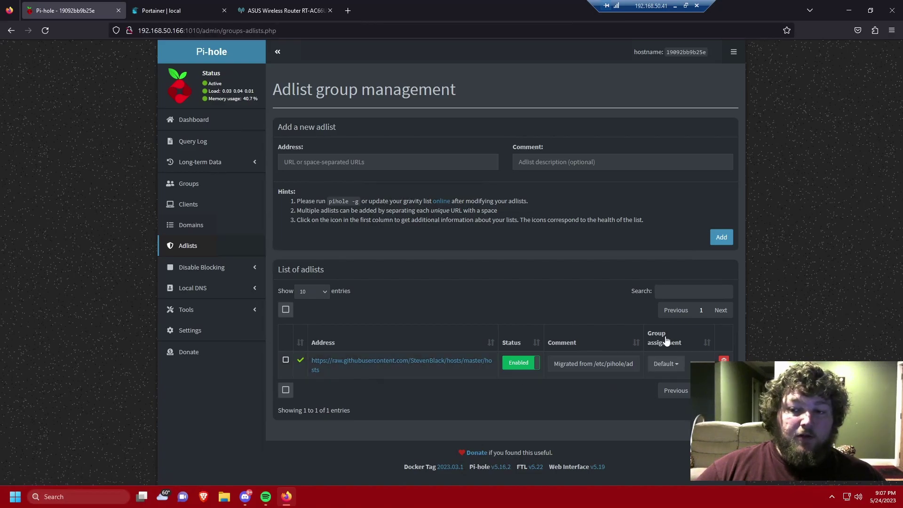
left_click(669, 363)
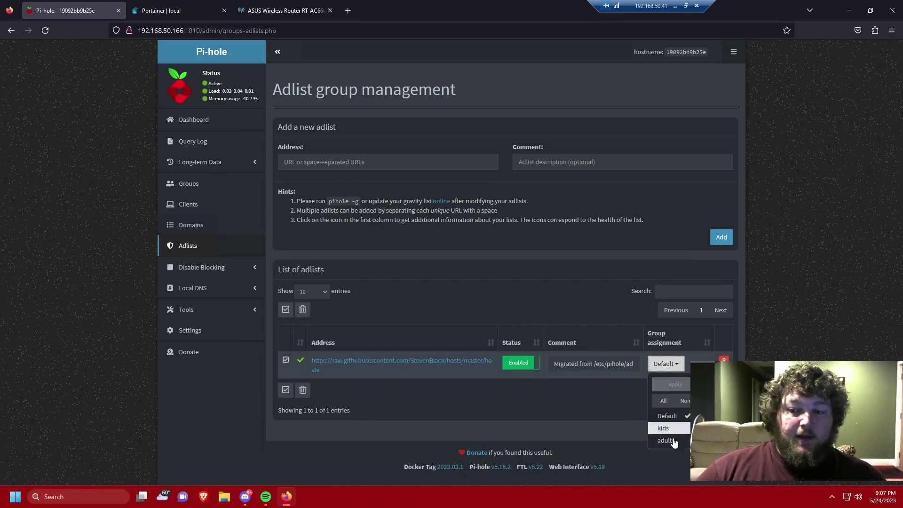
left_click(668, 440)
left_click(670, 416)
left_click(675, 384)
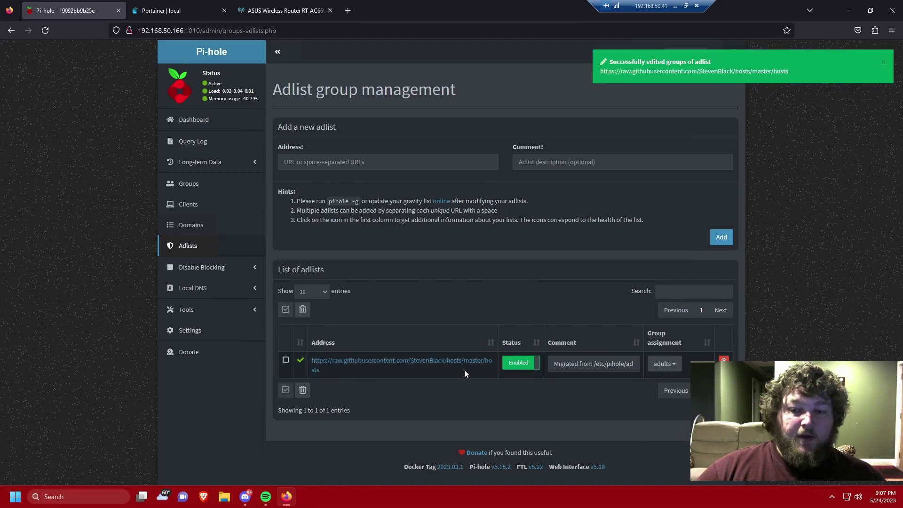